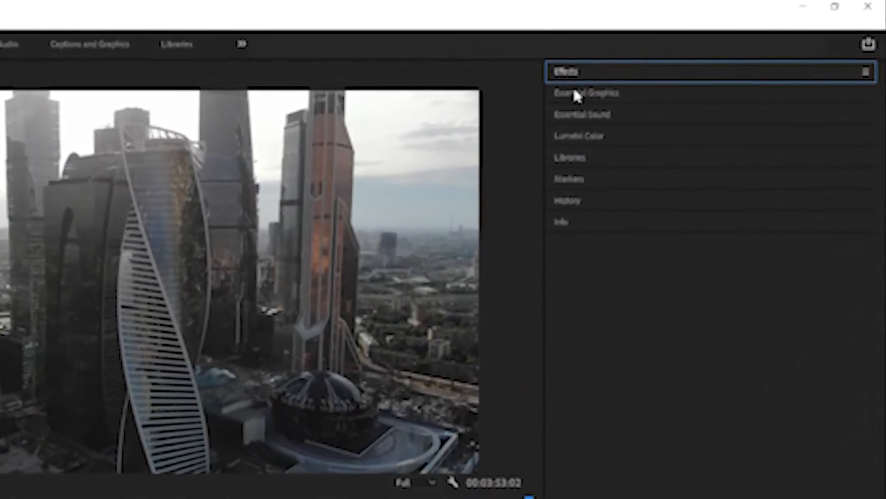
- Reveal the Dissolve transitions within the Video Transitions category of the Effects
left_click(585, 72)
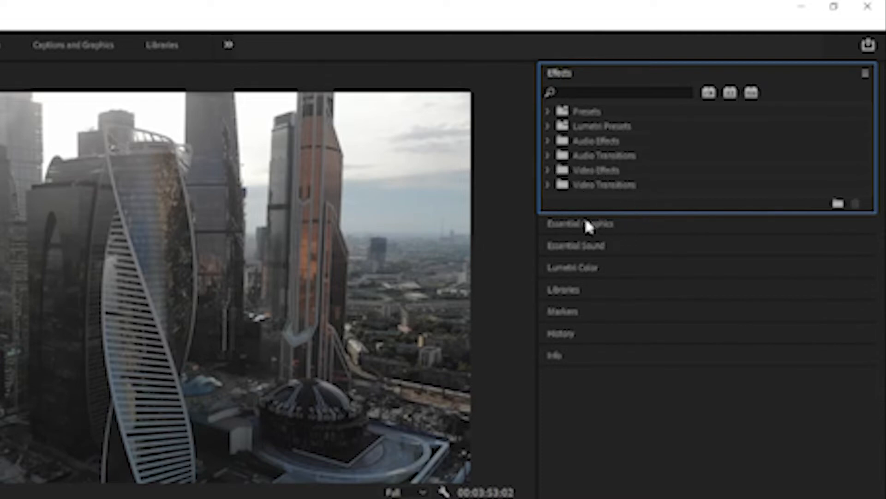
left_click(547, 185)
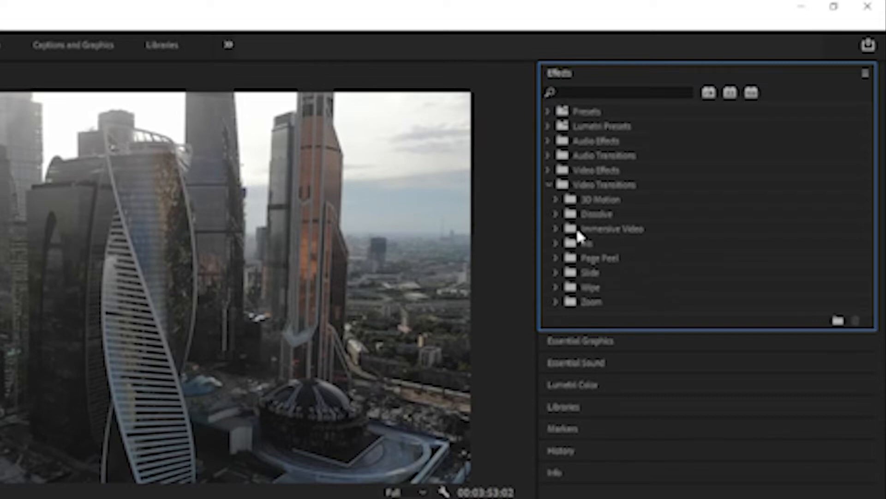
left_click(556, 214)
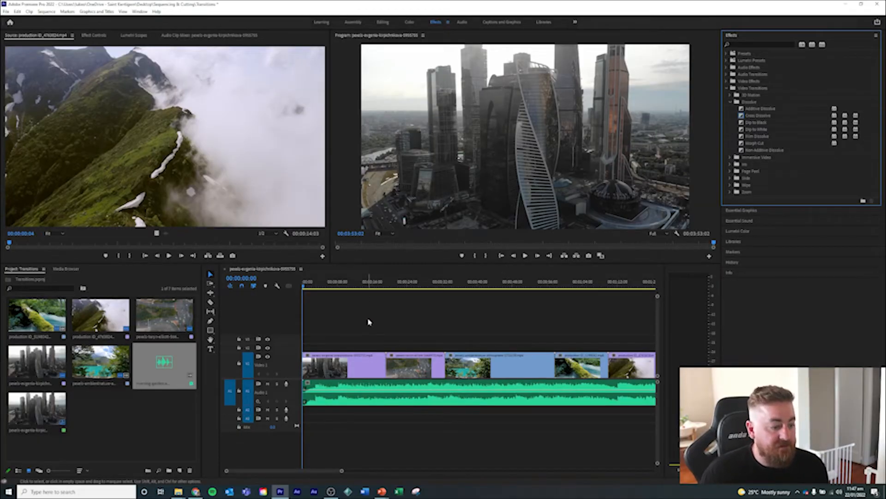
- Play the opening of the sequence and return the playhead to the start
key("space")
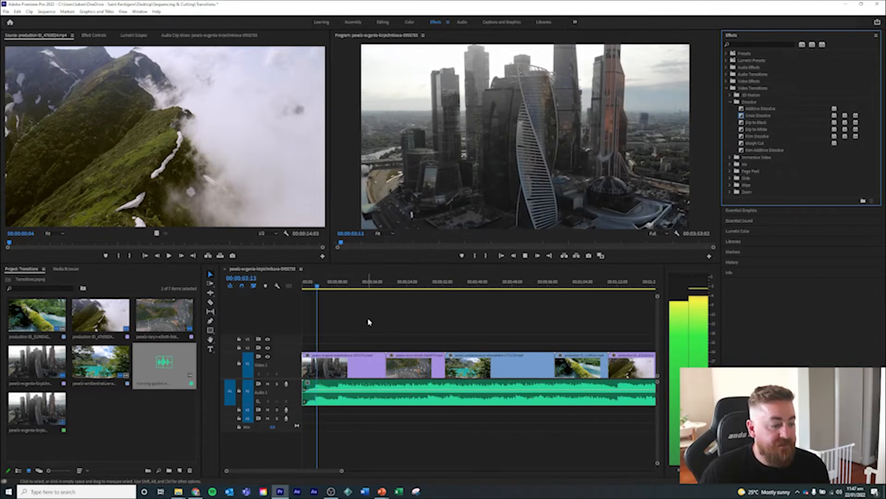
key("space")
left_click_drag(317, 287, 295, 290)
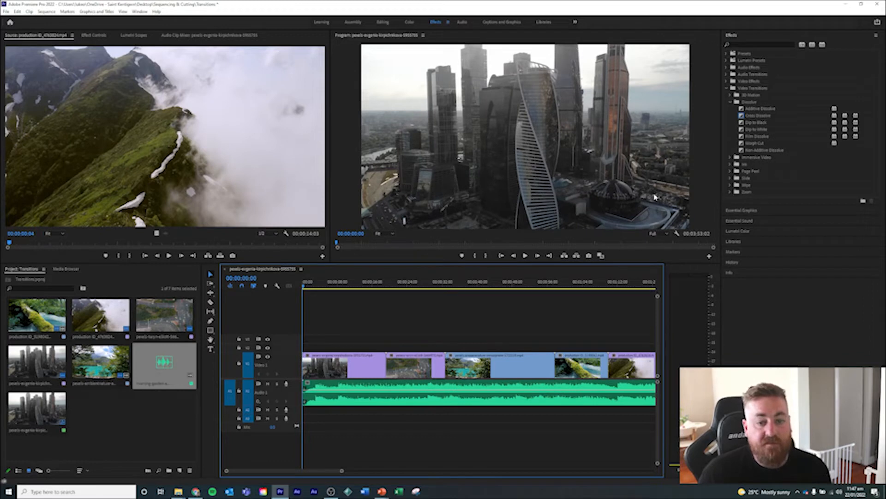
- Apply the Dip to Black transition to the start of the first skyline clip and preview the fade-in
left_click_drag(746, 123, 356, 334)
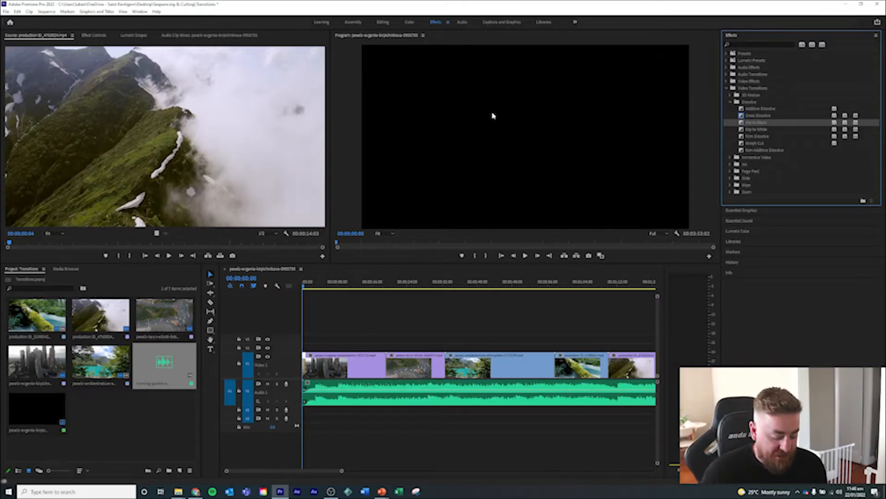
key("space")
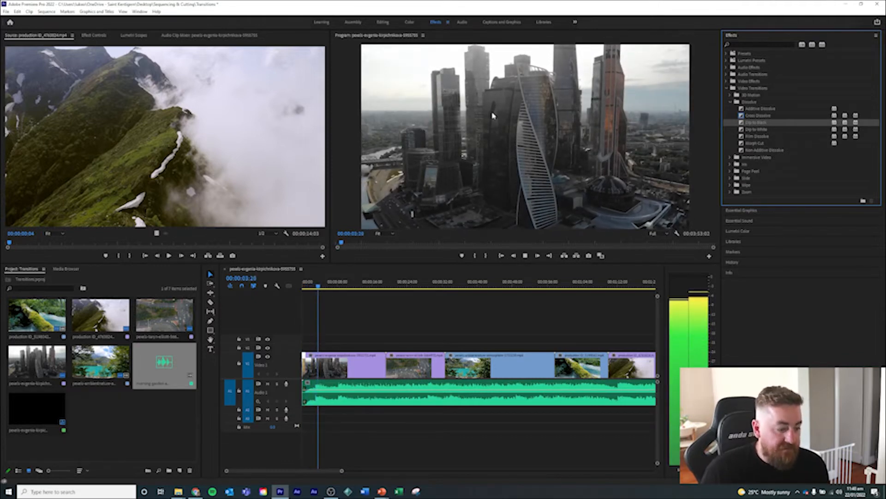
key("space")
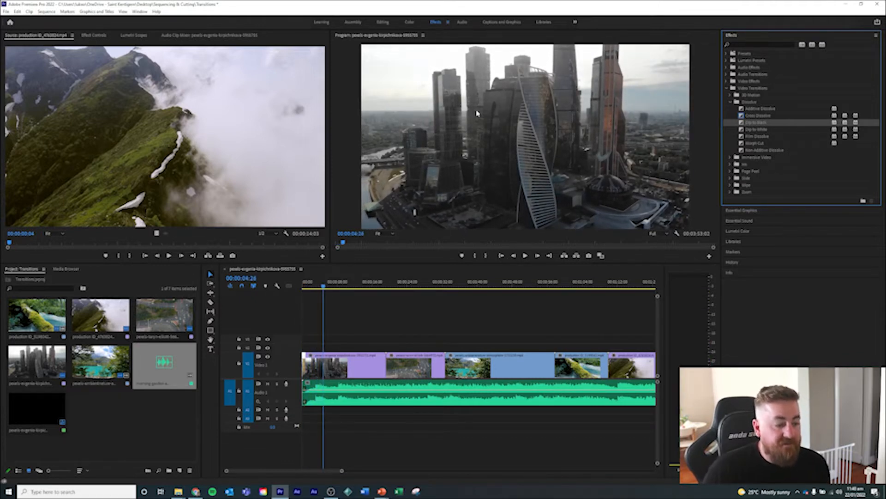
left_click(323, 294)
key("Home")
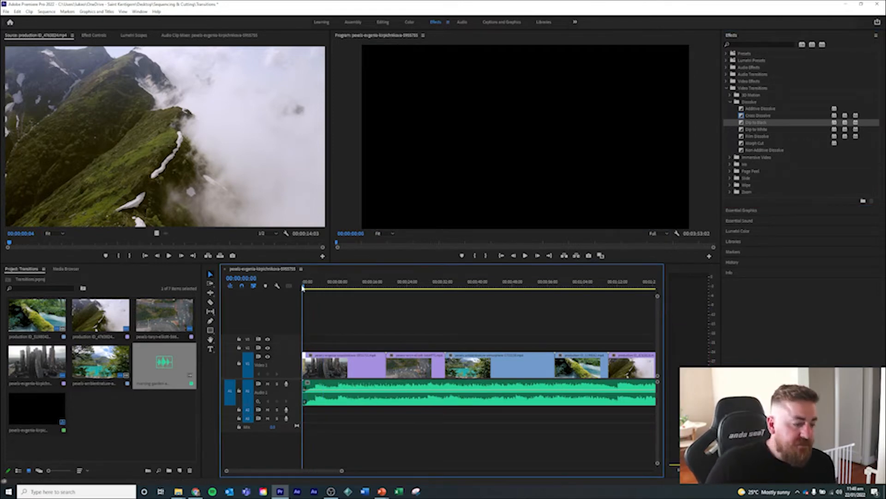
left_click_drag(304, 287, 303, 288)
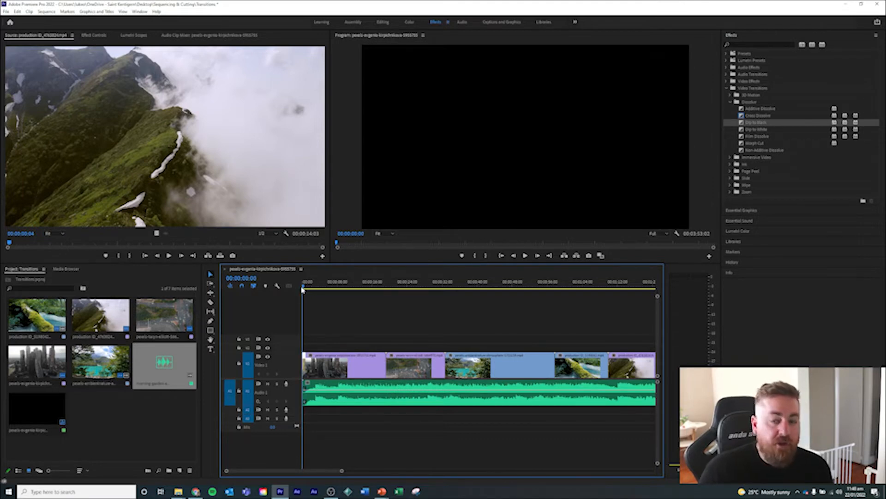
- Play the plain cut between the skyline clip and the traffic clip, and move the playhead back before it
left_click_drag(304, 287, 380, 287)
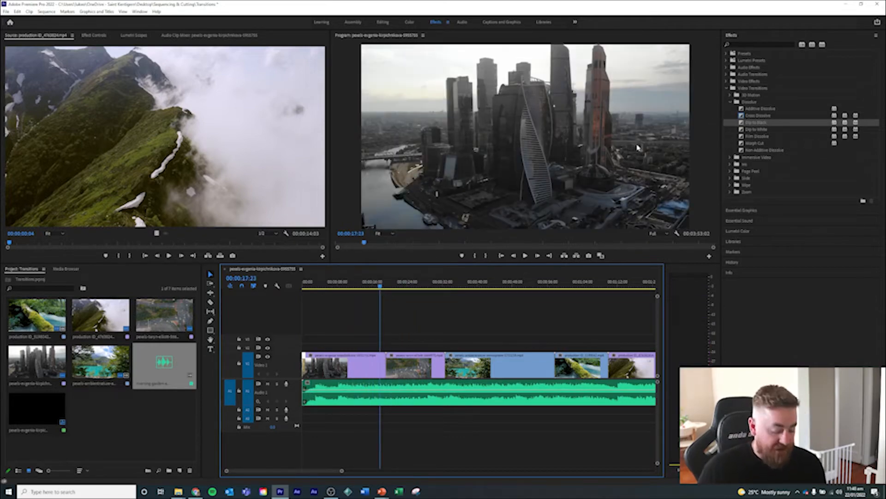
key("space")
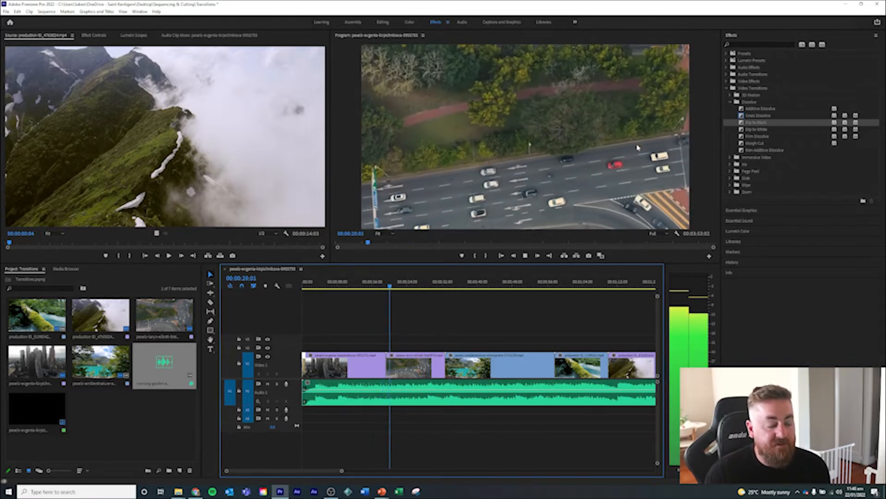
key("space")
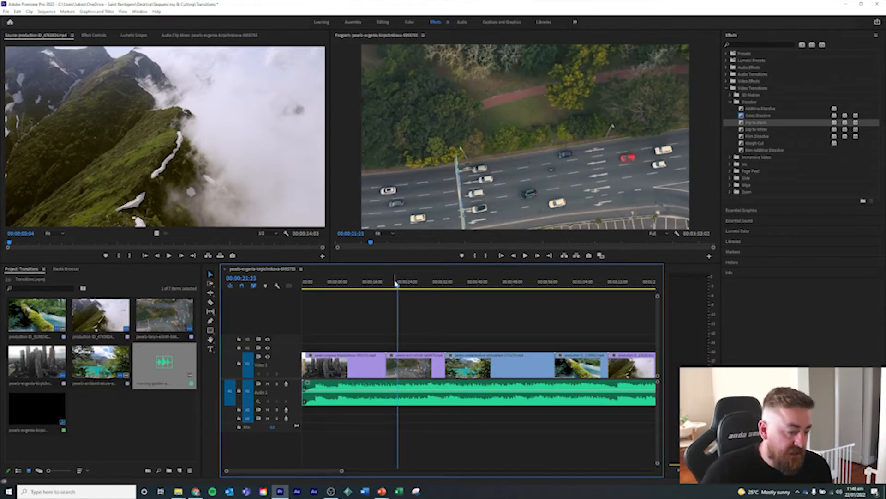
left_click_drag(397, 283, 373, 284)
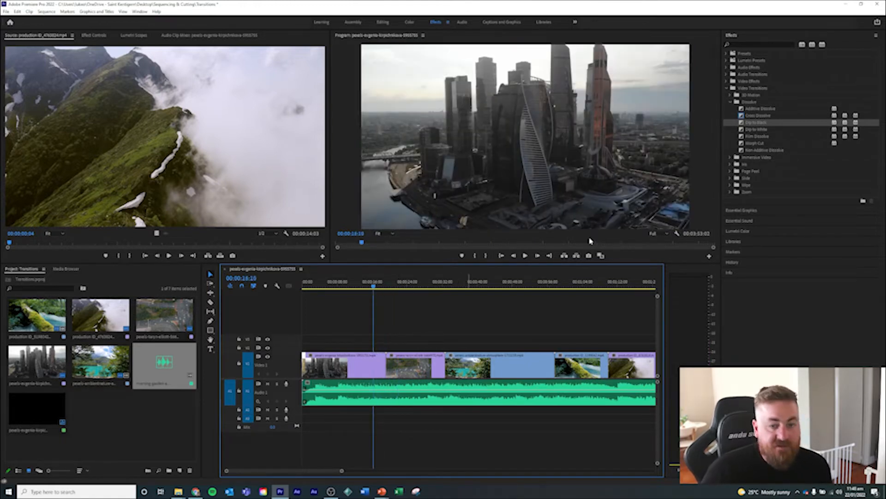
- Apply a Cross Dissolve at the cut between the skyline and traffic clips, accepting repeated frames
left_click(742, 117)
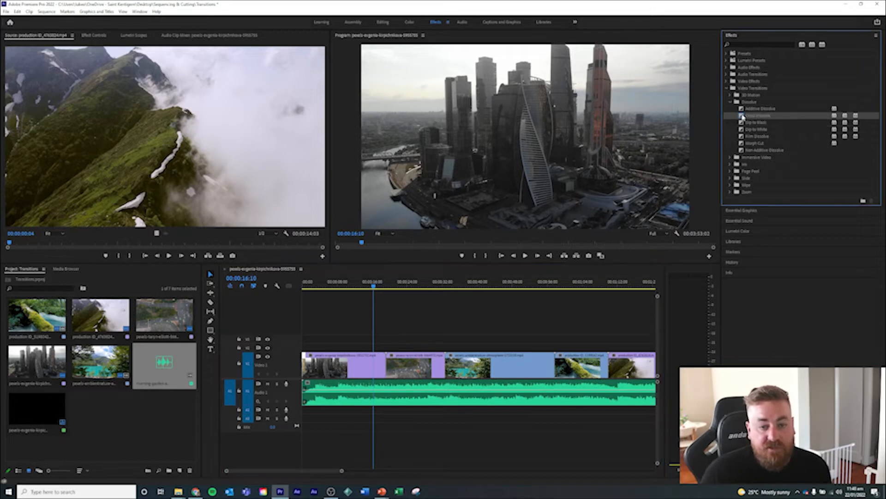
left_click_drag(742, 117, 733, 119)
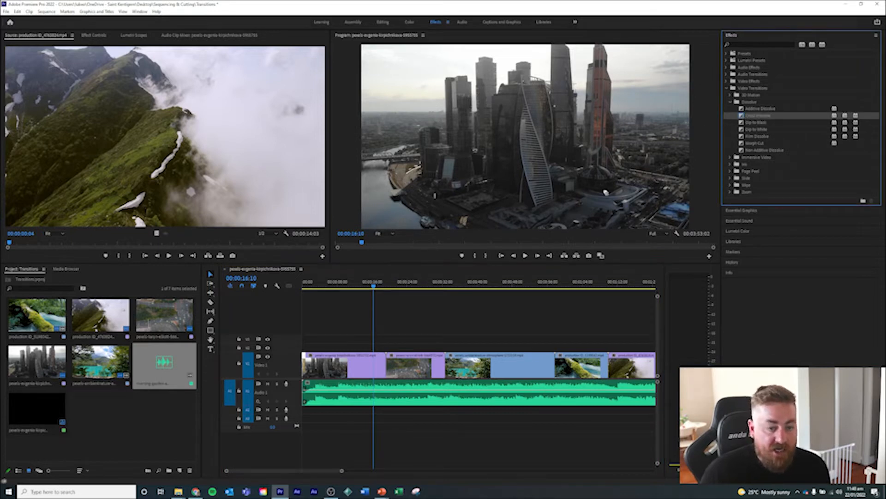
left_click_drag(607, 192, 389, 375)
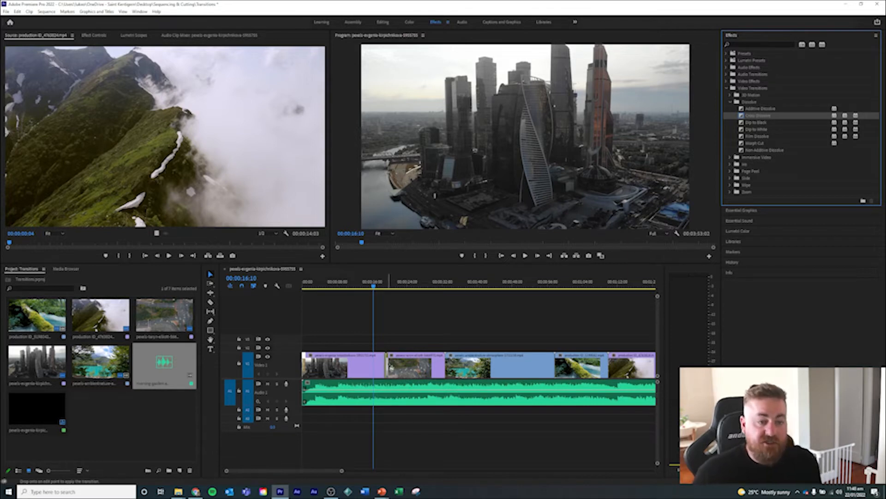
left_click_drag(383, 364, 386, 365)
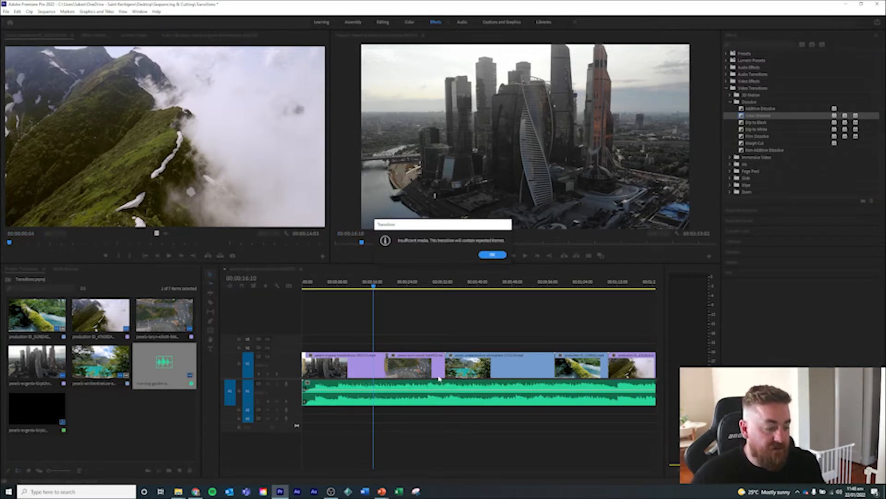
left_click(493, 254)
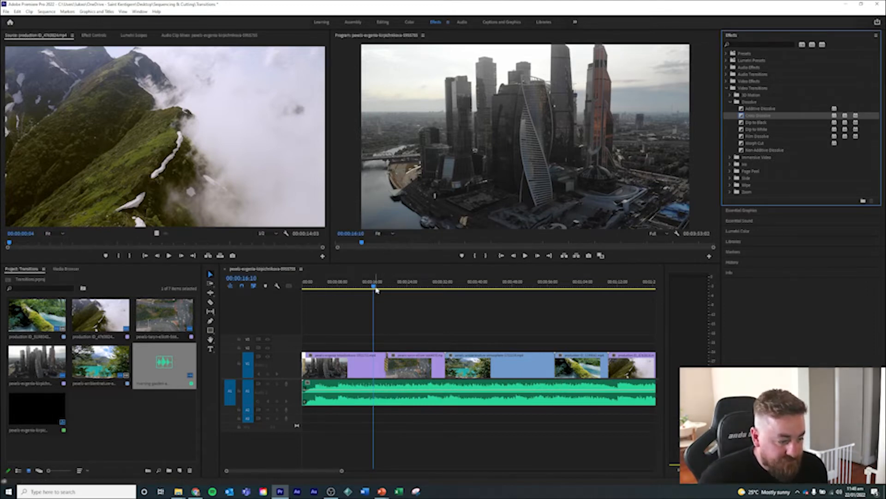
- Play through the Cross Dissolve between the skyline and traffic clips twice
key("space")
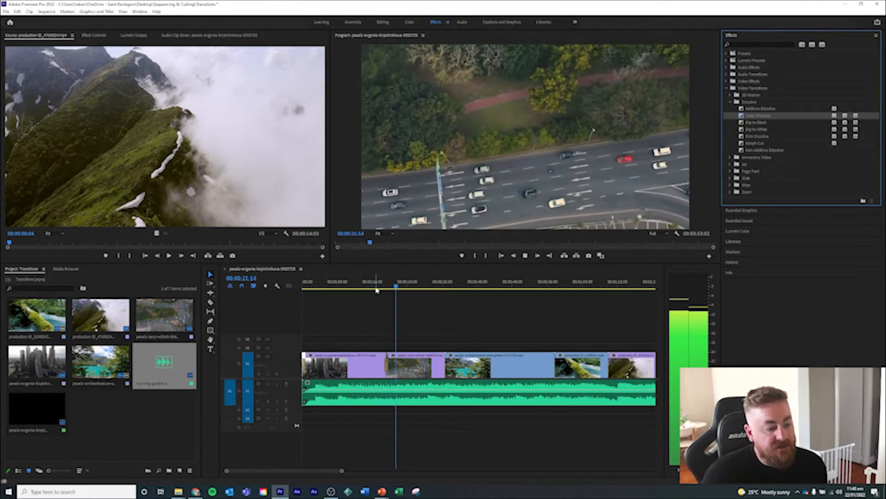
left_click_drag(405, 289, 379, 289)
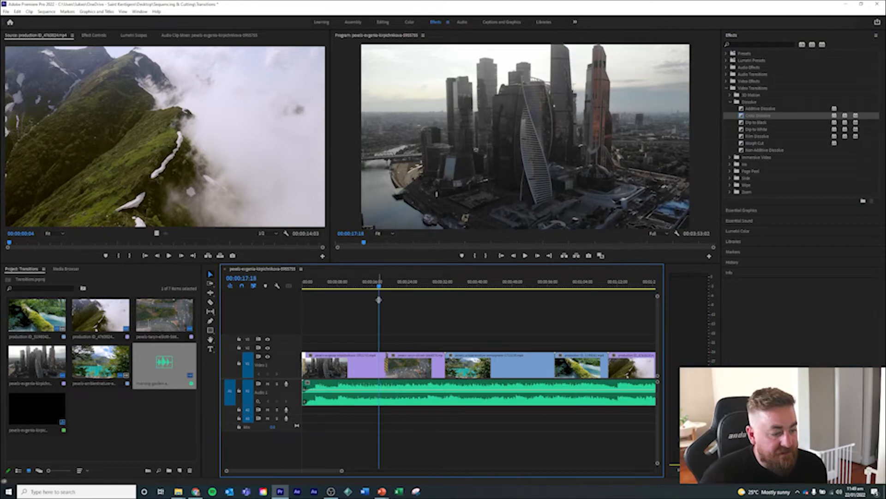
key("space")
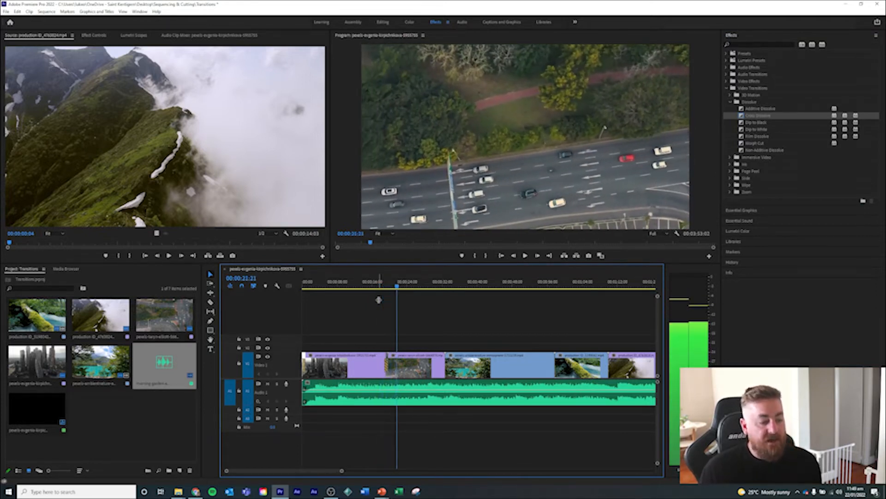
- Apply a Cross Dissolve at the cut between the traffic and lake clips, accepting repeated frames, and preview it
left_click_drag(744, 115, 445, 369)
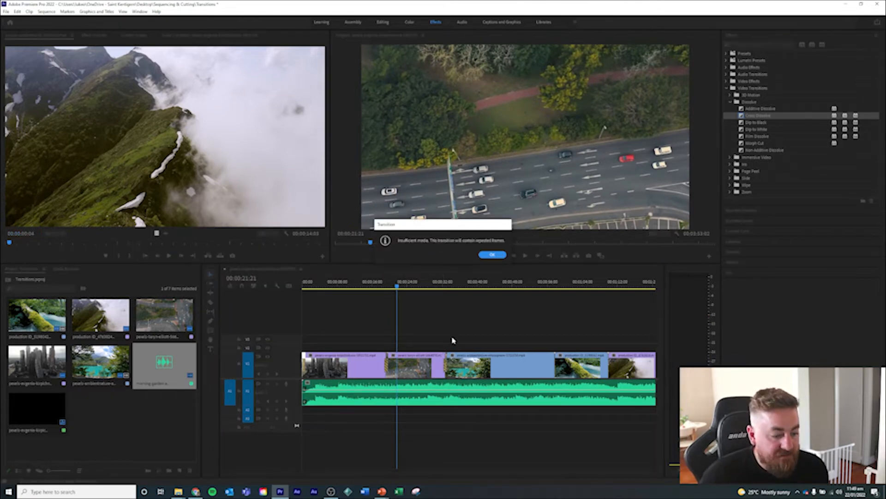
left_click(494, 256)
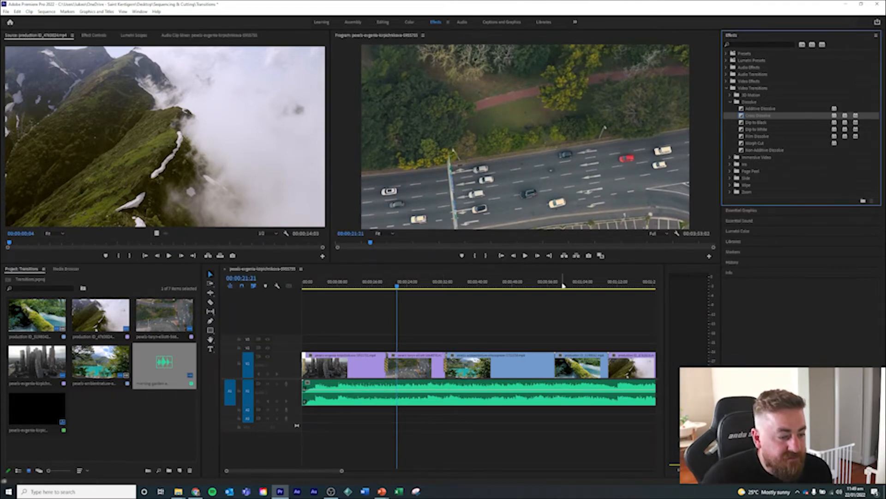
left_click(444, 286)
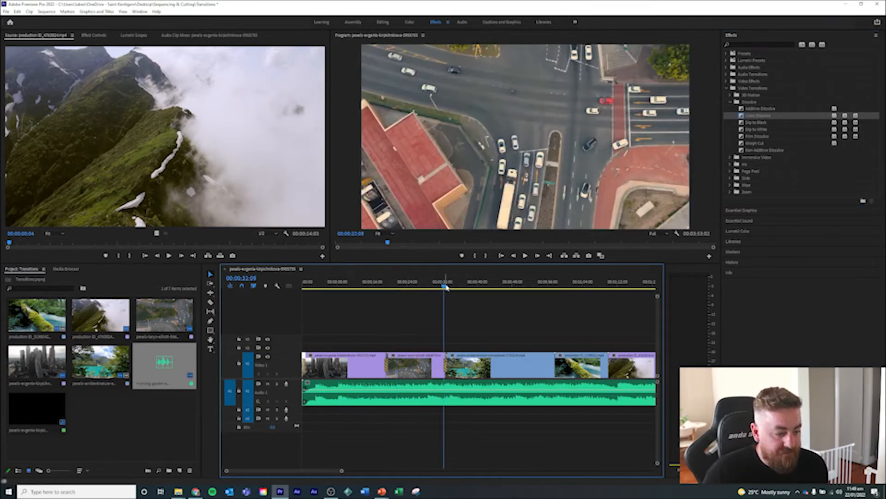
key("space")
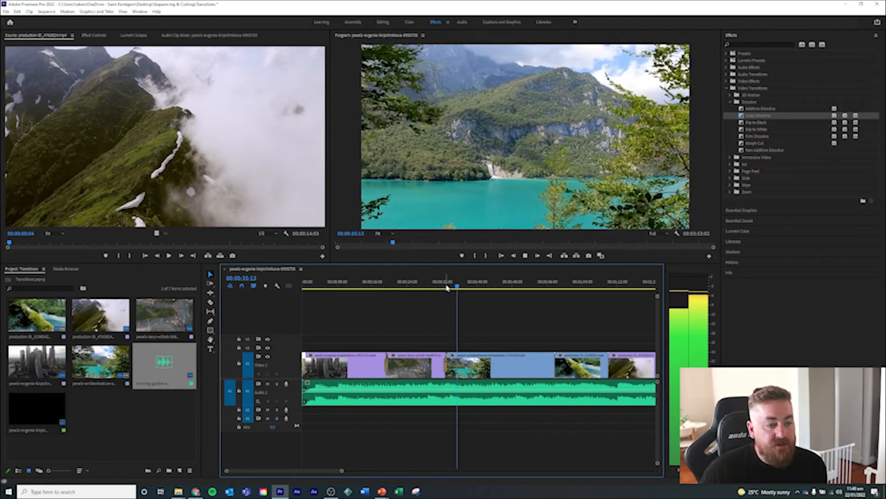
- Replay the Cross Dissolve between the skyline and traffic clips and check its transition duration
left_click_drag(447, 288, 381, 287)
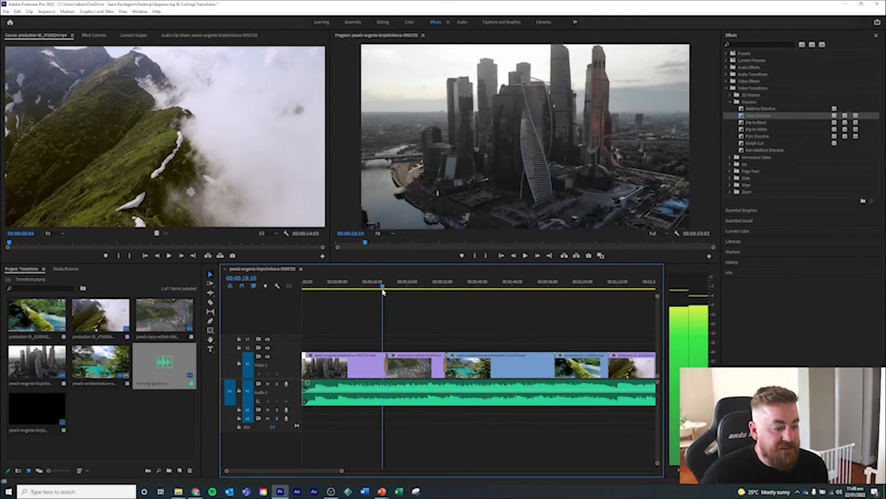
key("space")
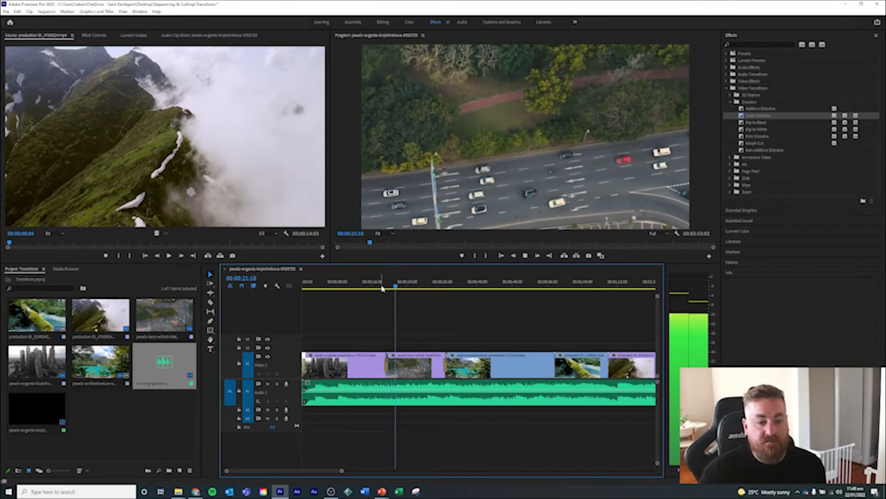
key("space")
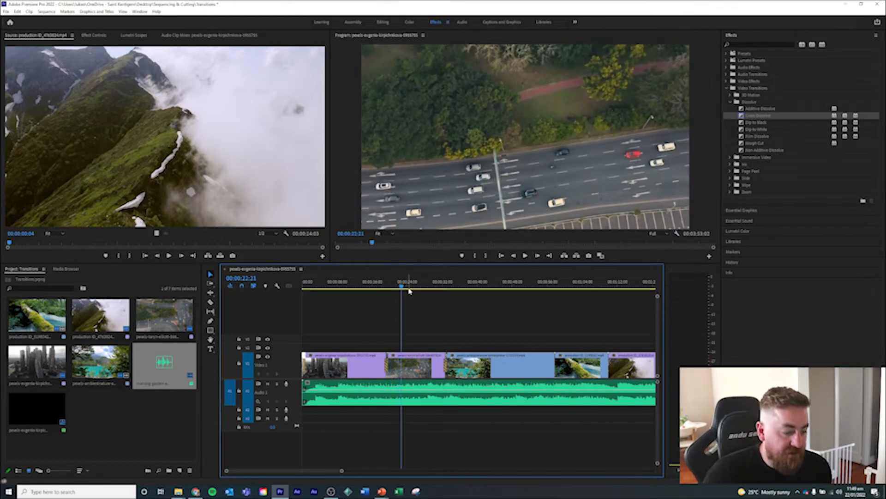
left_click_drag(402, 288, 378, 284)
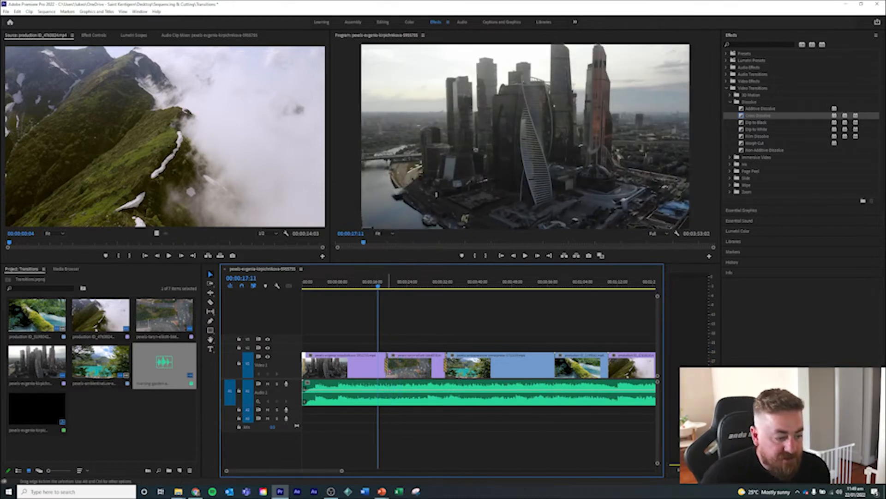
double_click(387, 365)
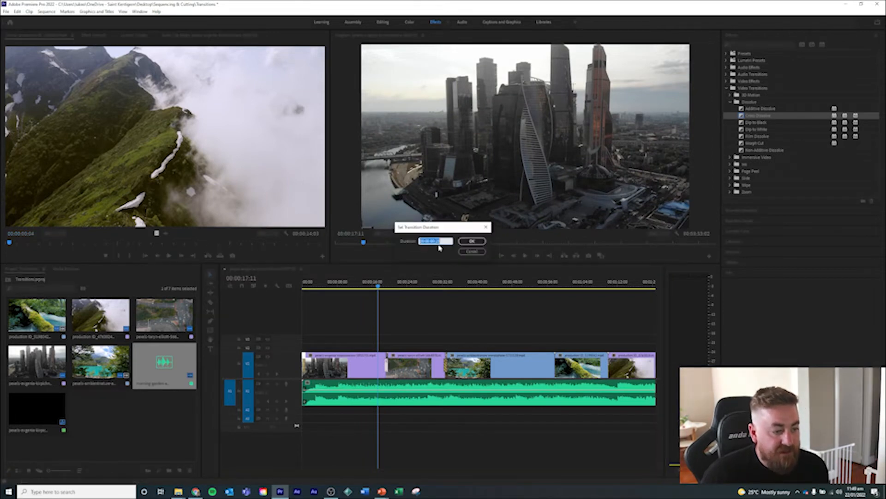
left_click(471, 240)
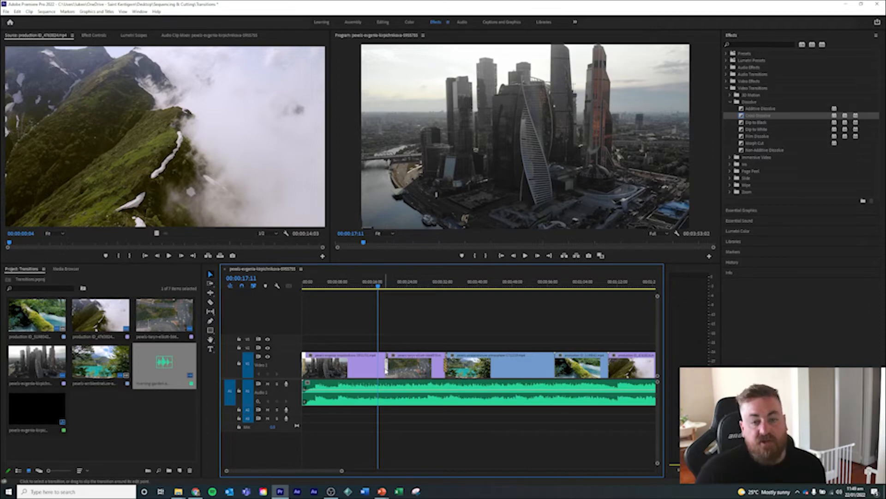
- Set the duration of the Dip to Black at the start of the skyline clip to 2 seconds
left_click_drag(378, 286, 310, 297)
double_click(305, 364)
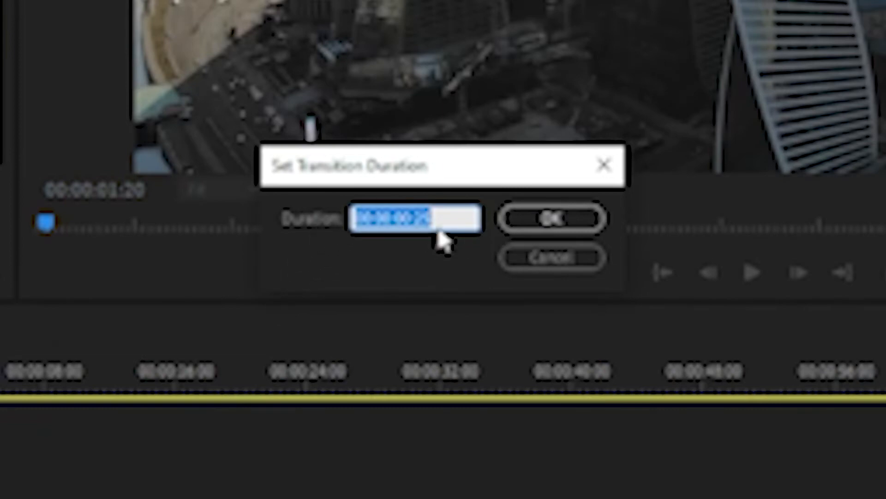
left_click(446, 226)
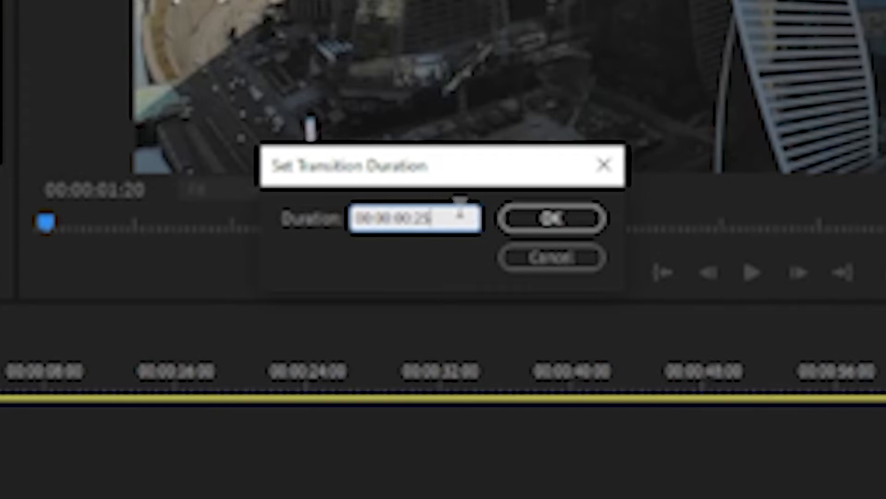
key("BackSpace")
key("BackSpace")
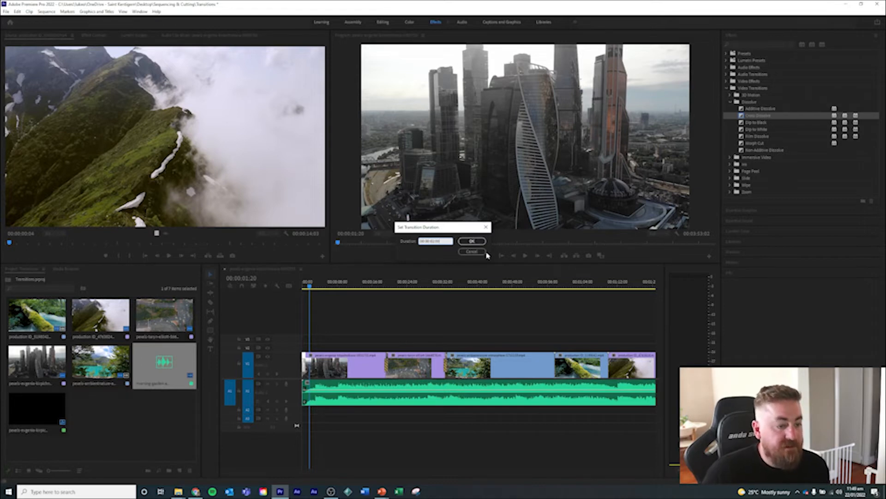
left_click(471, 241)
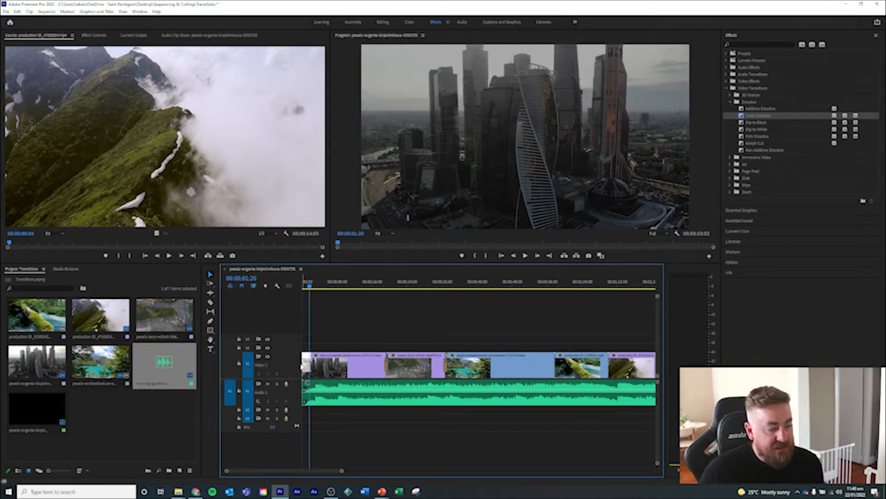
- Check the opening Dip to Black's transition duration and play it from the start of the sequence
double_click(306, 366)
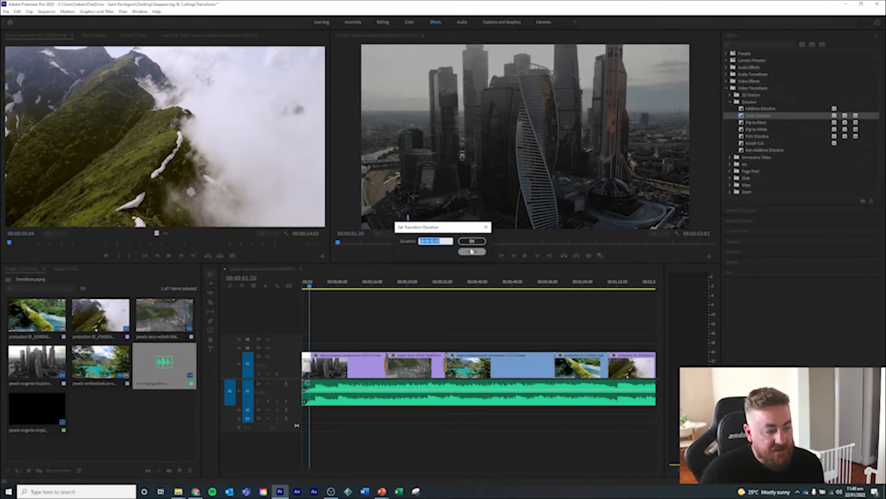
left_click(472, 251)
left_click(304, 289)
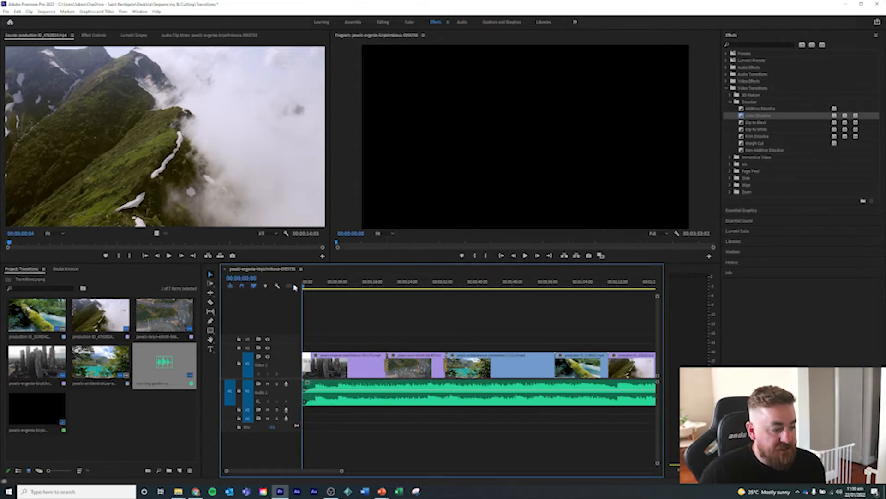
key("space")
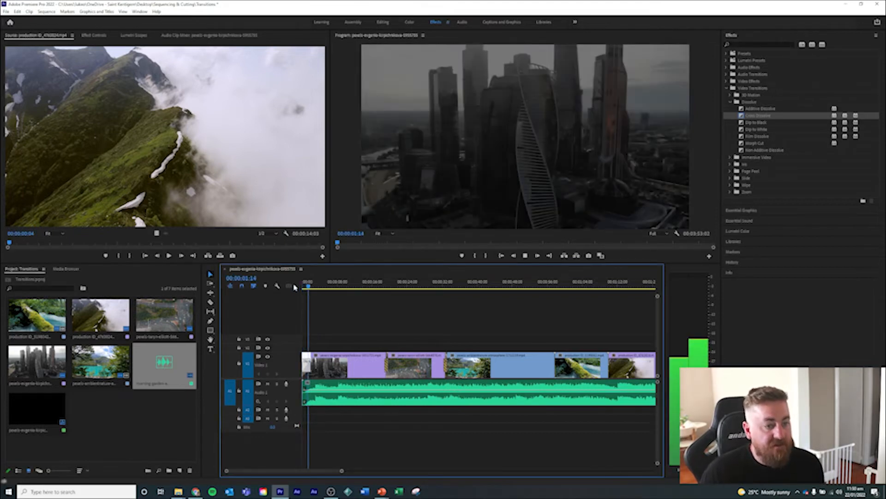
key("space")
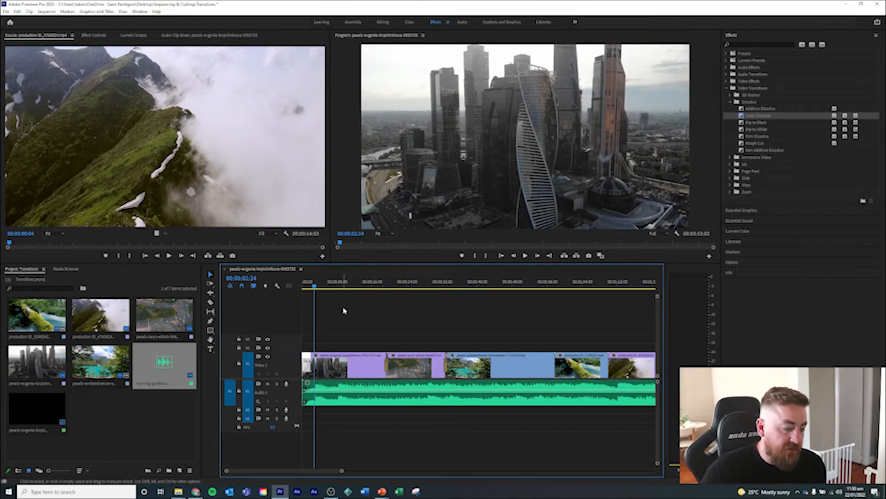
- Set the Cross Dissolve between the skyline and traffic clips to 5 seconds and preview it
double_click(386, 364)
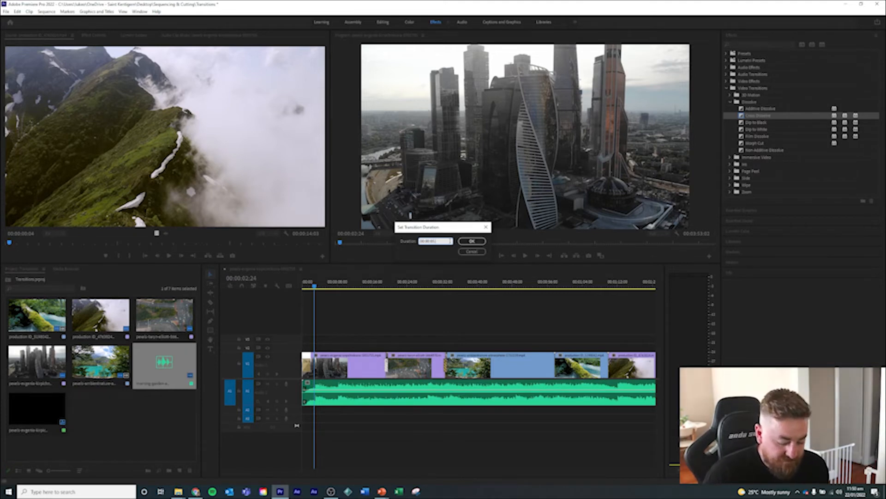
left_click(472, 241)
left_click(375, 288)
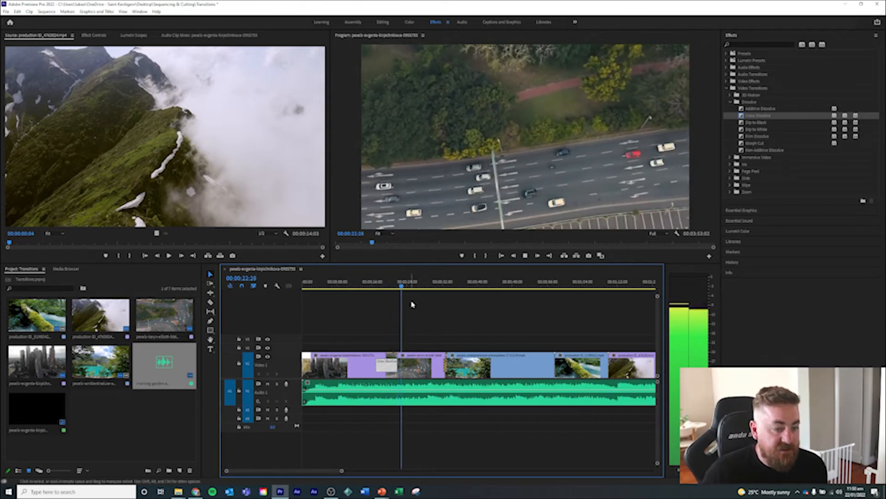
- Set the Cross Dissolve between the traffic and lake clips to 5 seconds and preview it
double_click(386, 365)
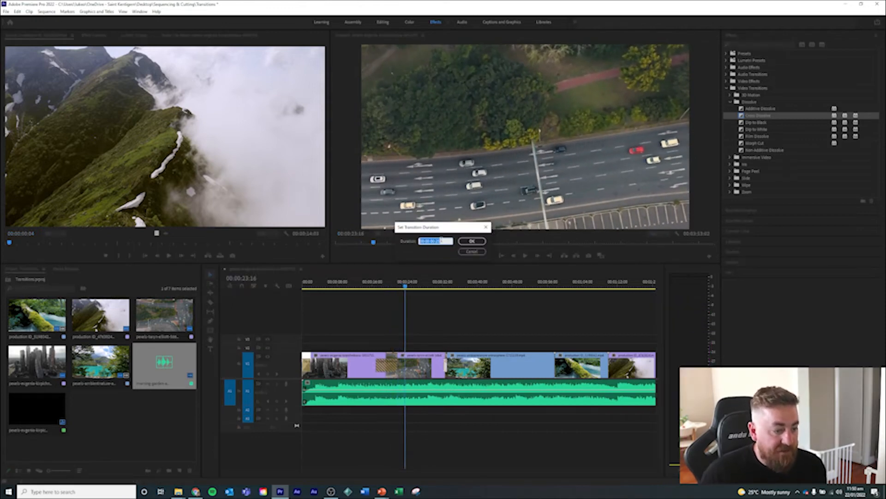
left_click(441, 240)
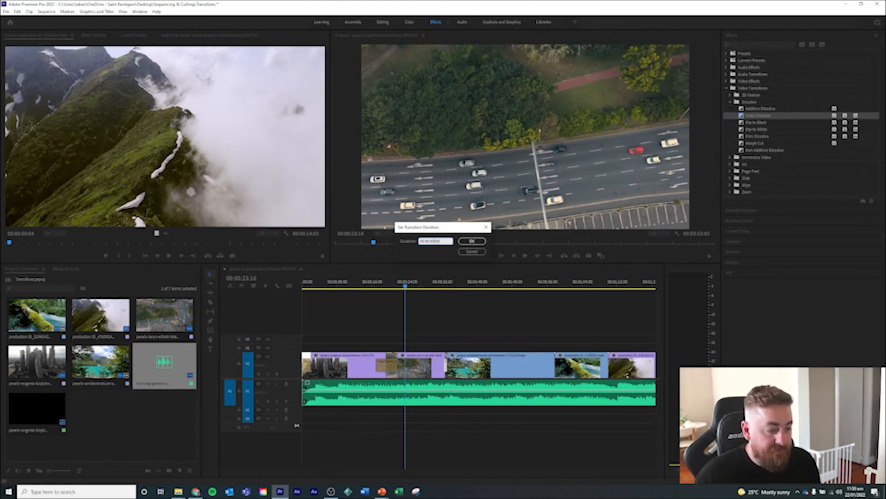
left_click(472, 240)
left_click(433, 283)
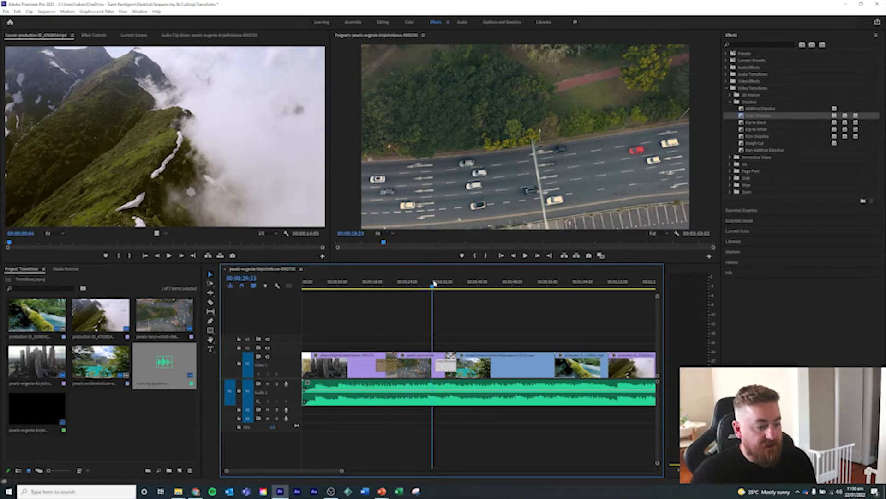
key("space")
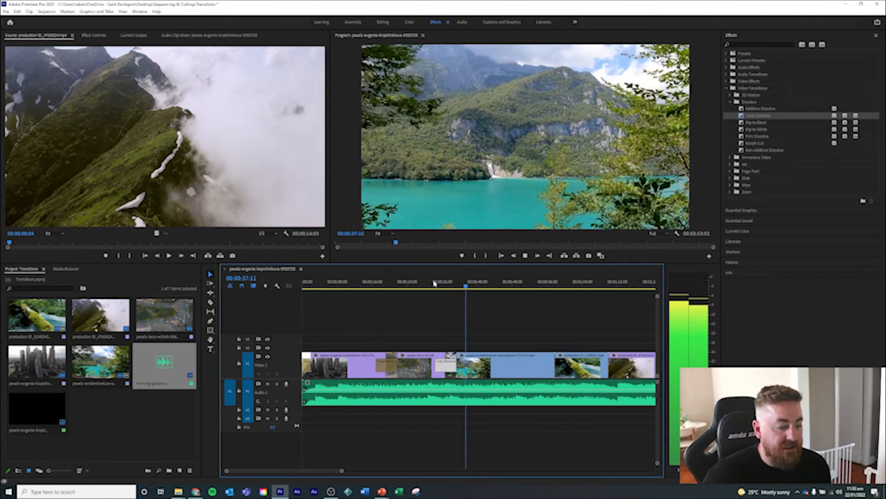
left_click(445, 288)
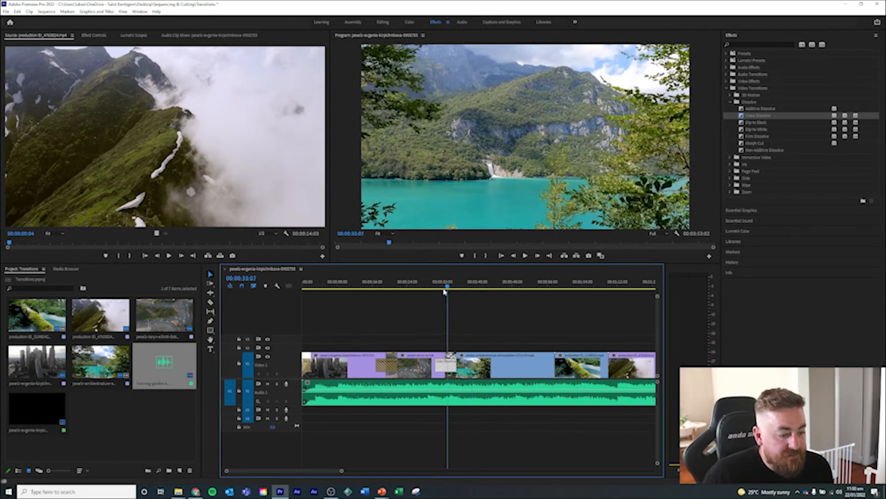
- Apply a Dip to White at the end of the final mountain clip and set its duration to 5 seconds
left_click(351, 288)
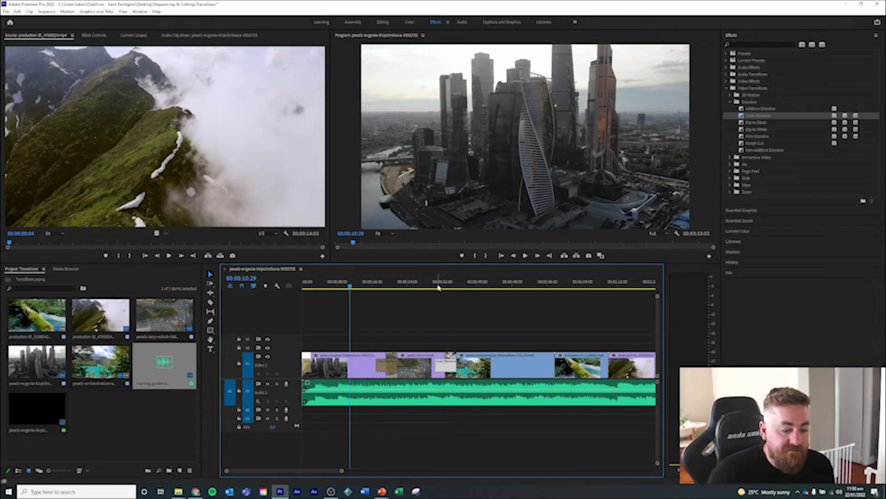
left_click_drag(475, 287, 594, 288)
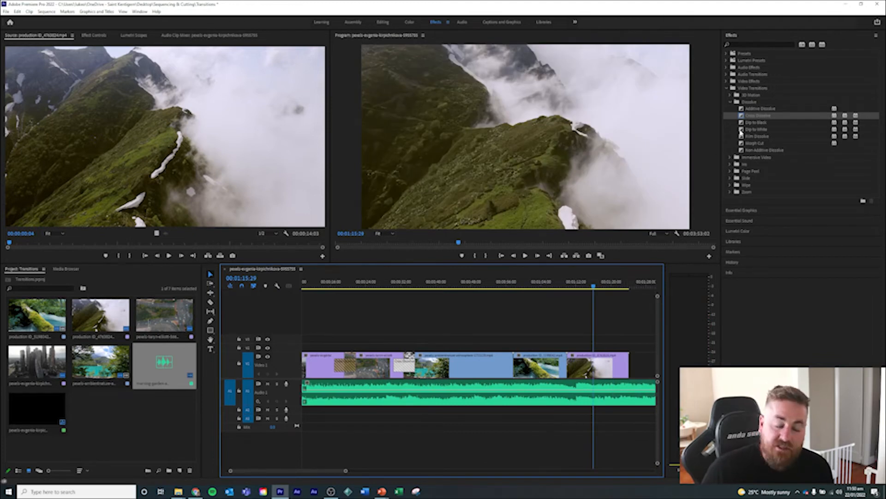
left_click_drag(742, 133, 631, 369)
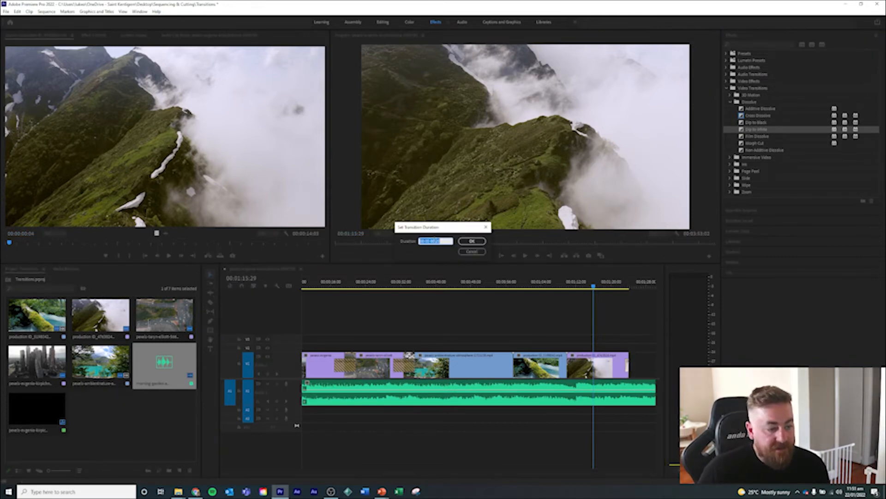
key("Return")
left_click(436, 241)
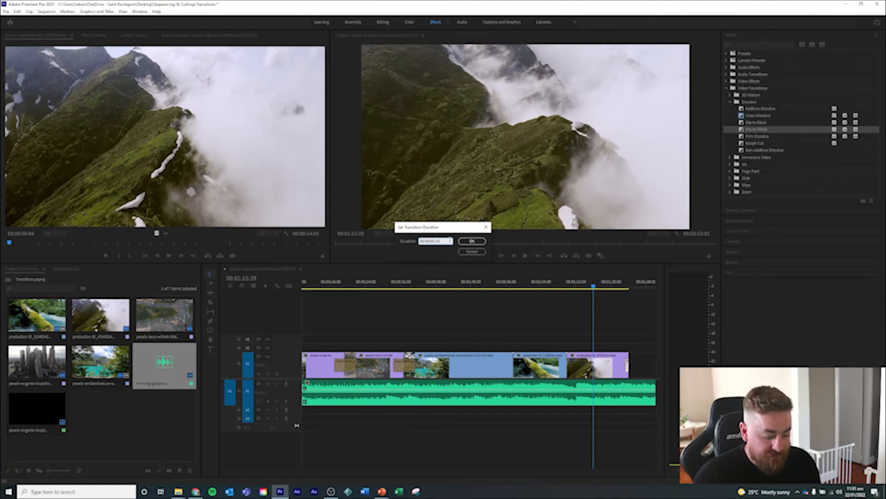
left_click(472, 241)
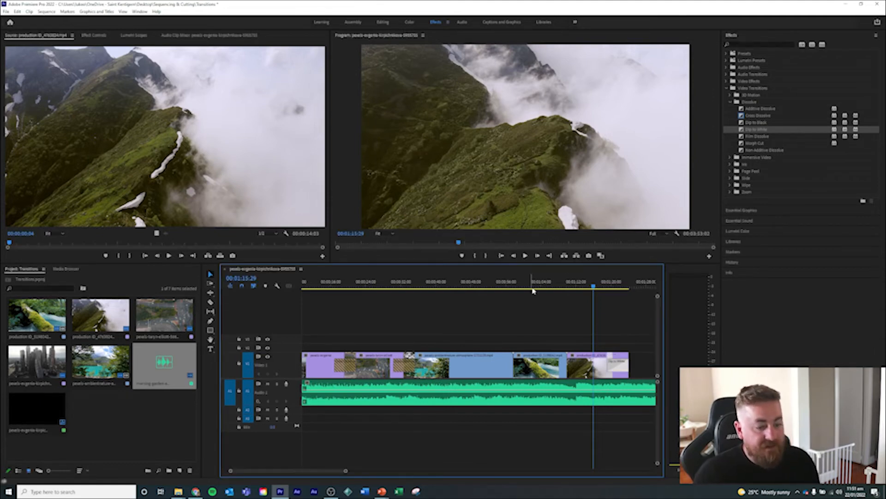
- Play and scrub through the final mountain clip to review its closing Dip to White
left_click_drag(567, 287, 565, 288)
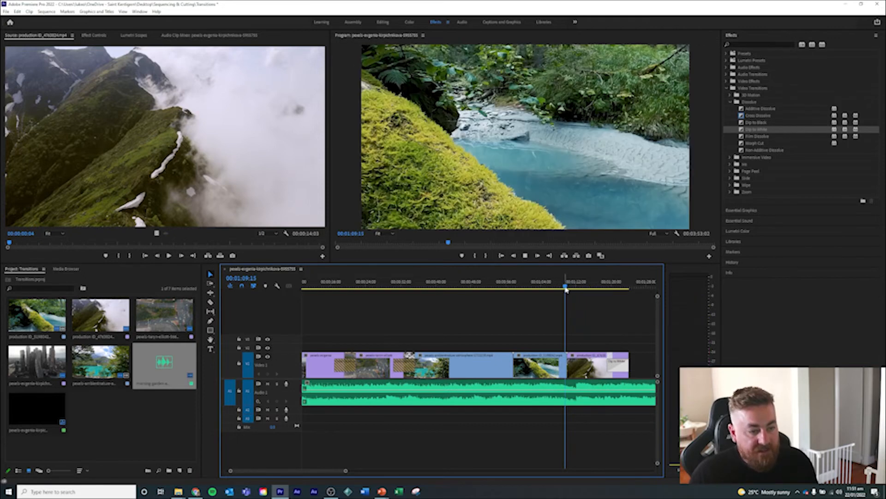
key("space")
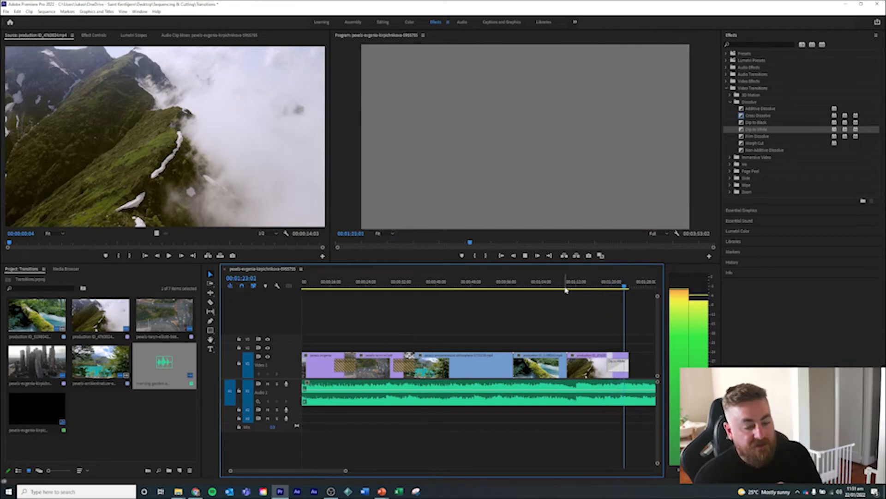
left_click(629, 286)
left_click_drag(629, 287, 590, 288)
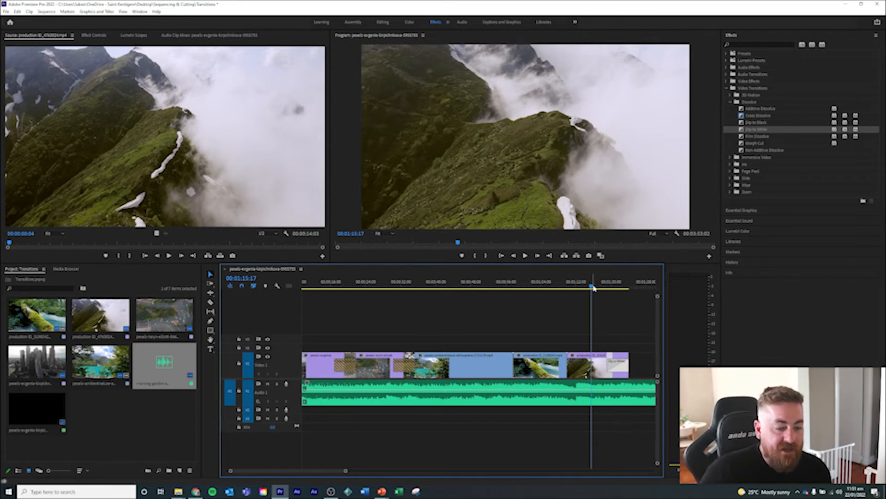
mouse_move(594, 287)
left_mouse_down()
mouse_move(629, 289)
mouse_move(550, 288)
mouse_move(586, 288)
left_mouse_up()
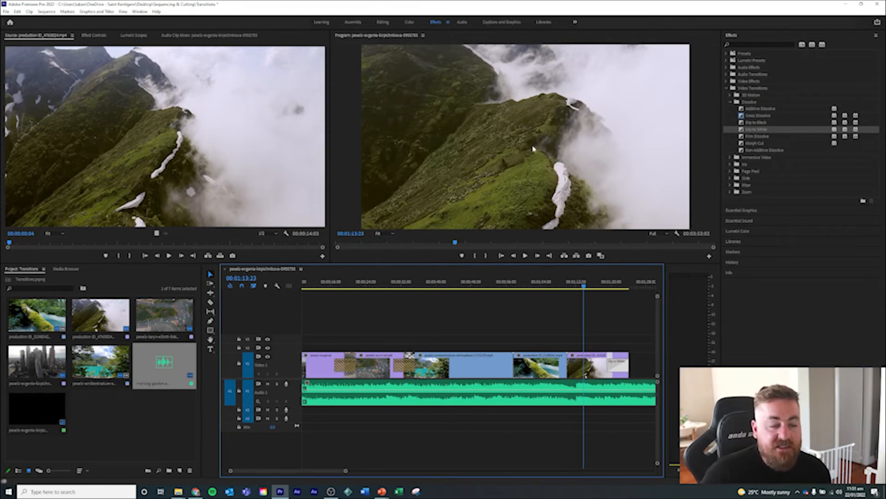
left_click_drag(584, 287, 621, 287)
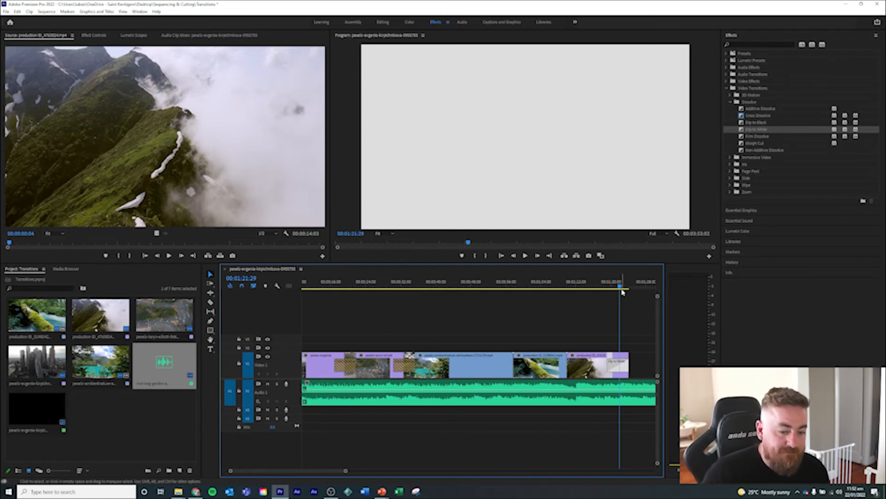
- Apply a Constant Gain audio crossfade to the start of the music clip and play it from the sequence start
left_click_drag(621, 289, 300, 304)
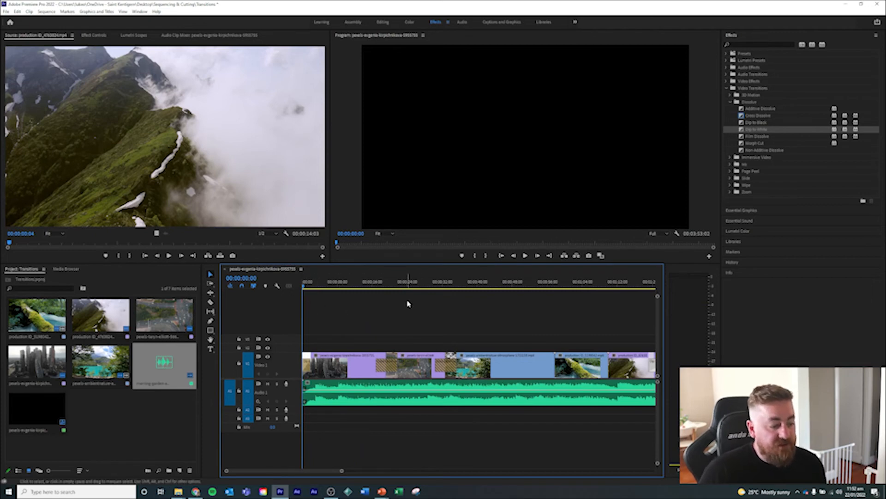
left_click(731, 102)
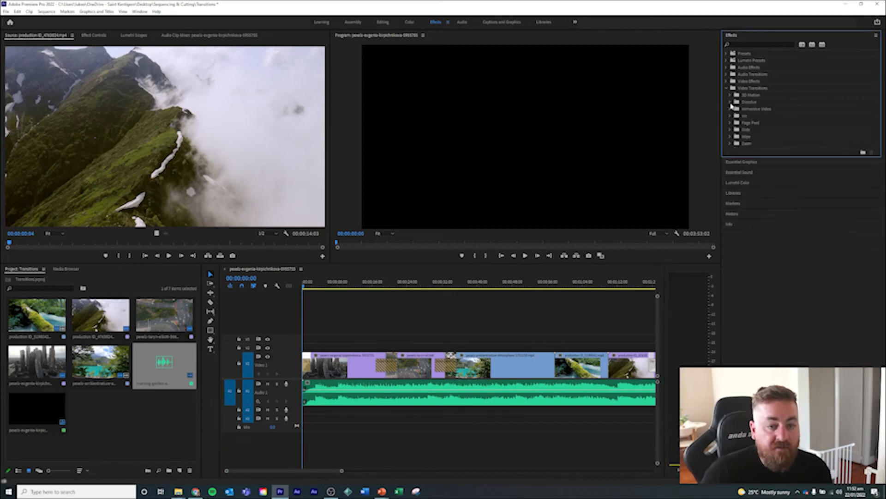
left_click(726, 88)
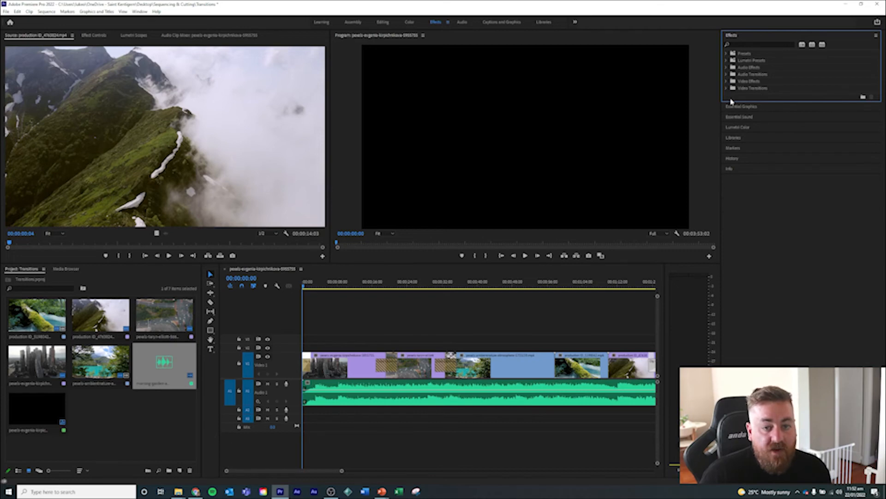
left_click(726, 74)
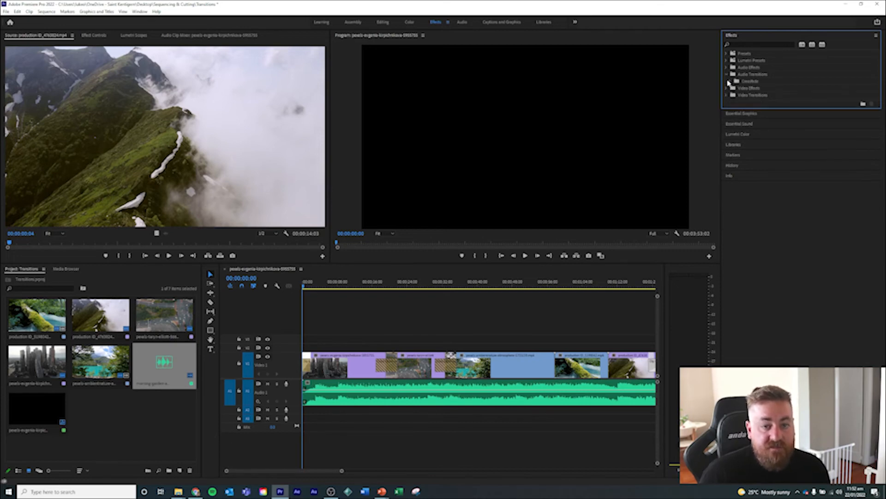
left_click(730, 81)
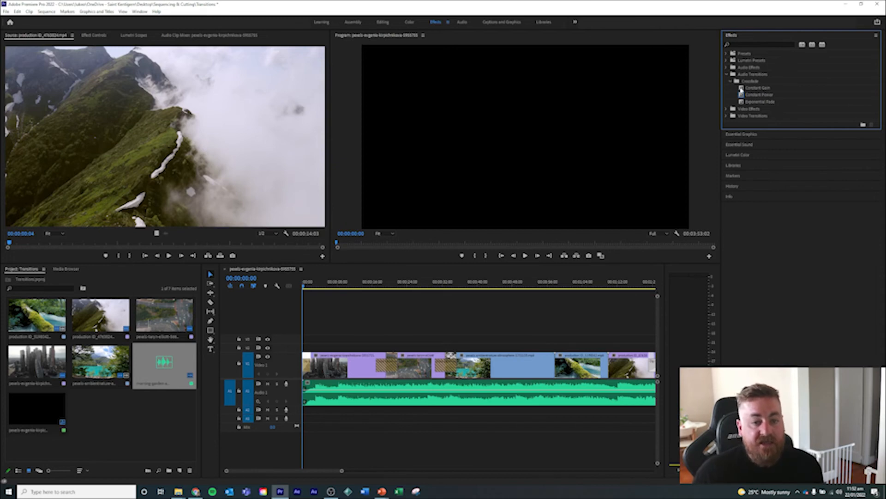
left_click_drag(741, 88, 308, 392)
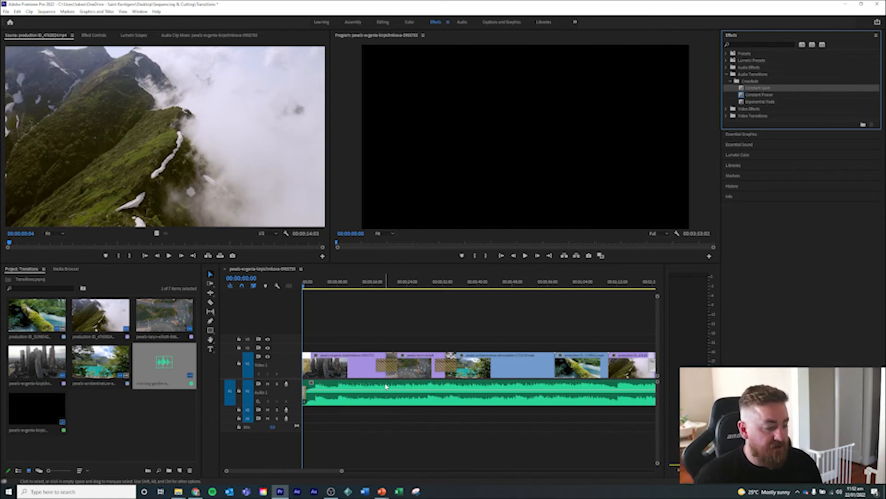
key("space")
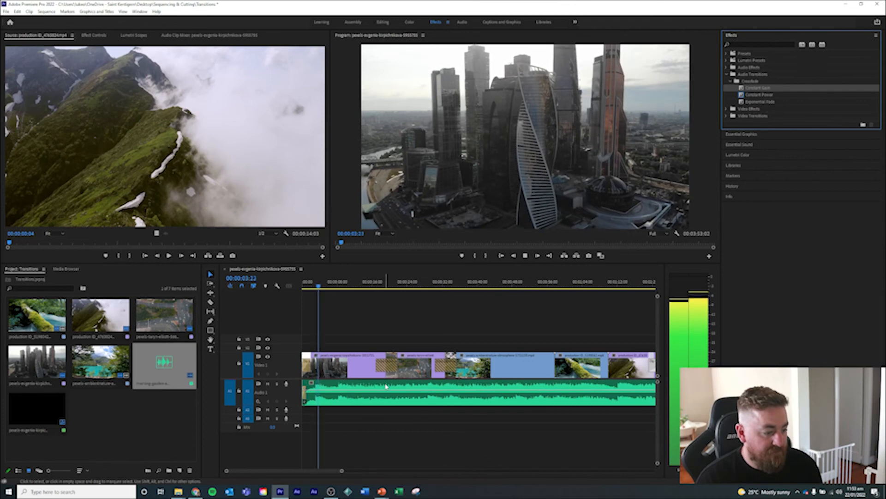
key("space")
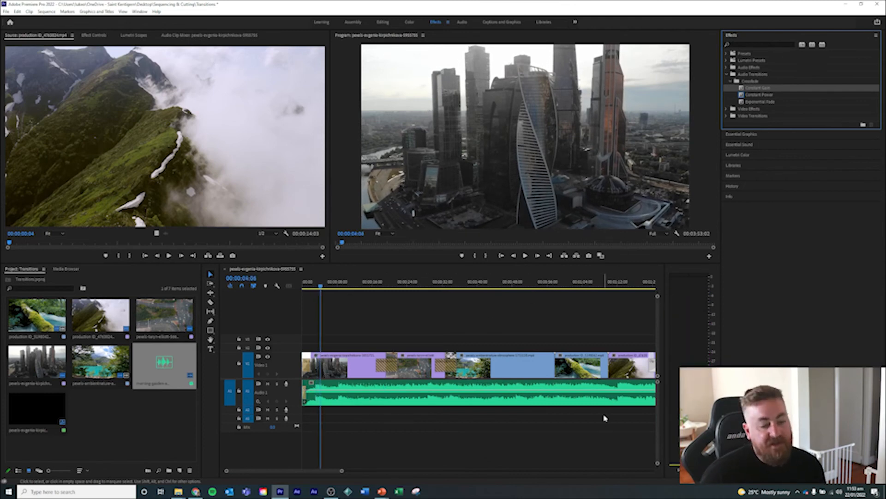
- Trim the end of the music clip back to the end of the last video clip
left_click_drag(342, 473, 447, 471)
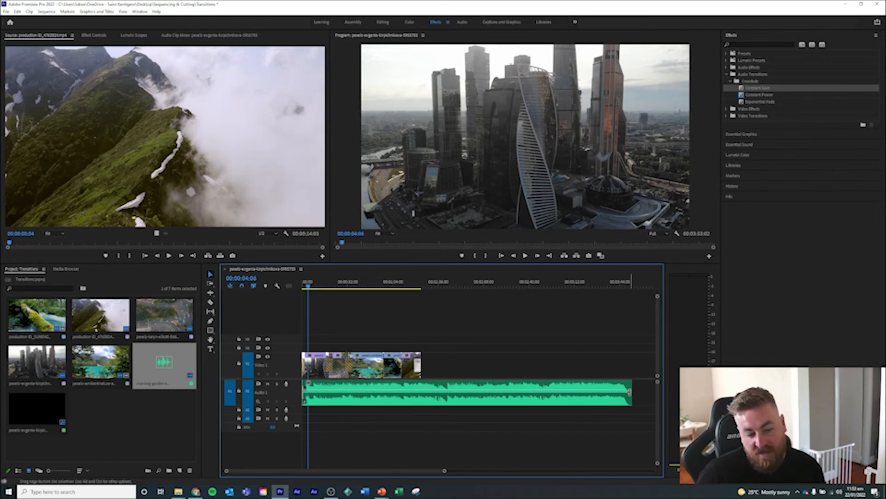
left_click_drag(629, 392, 421, 398)
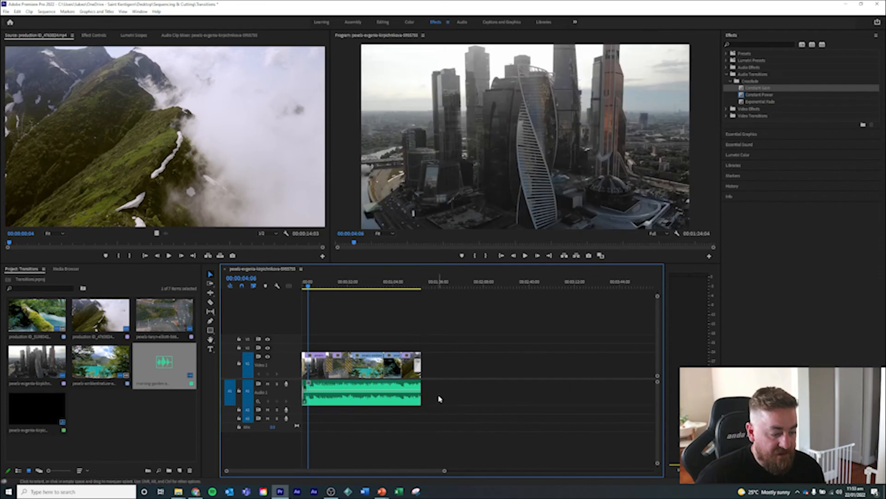
- Apply an Exponential Fade audio crossfade to the end of the music clip and set its duration to 5 seconds
left_click(743, 102)
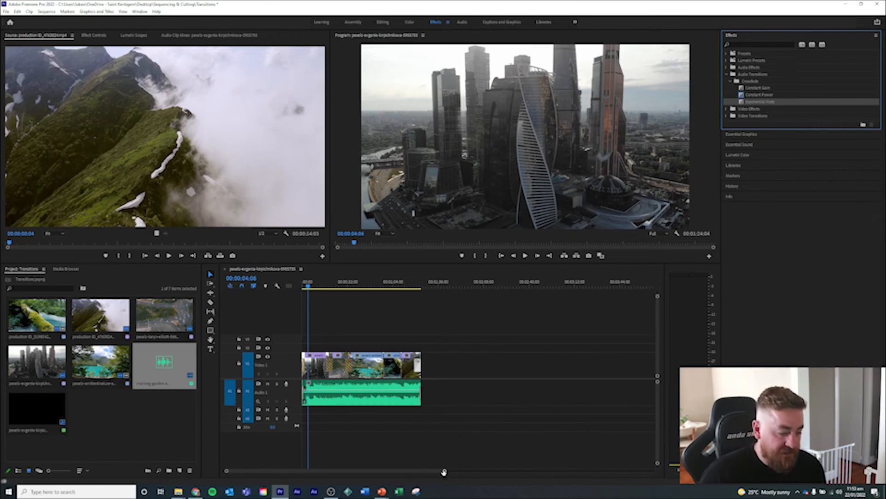
left_click_drag(445, 470, 384, 473)
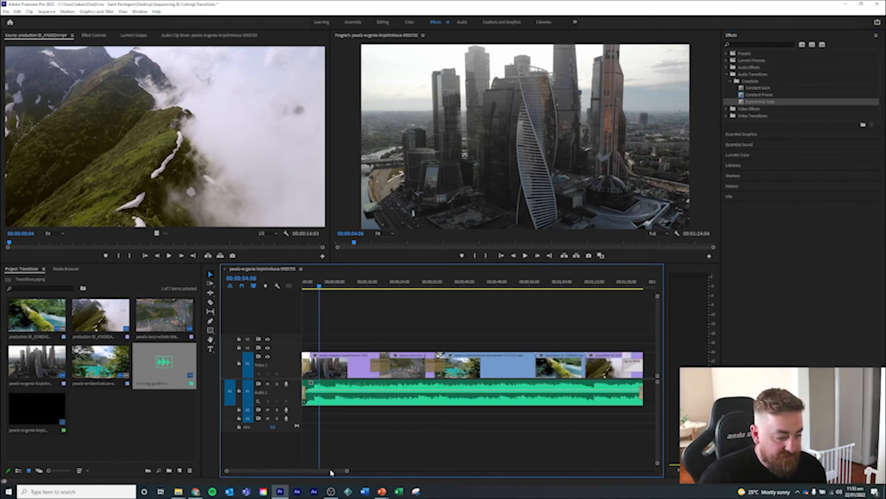
left_click_drag(331, 470, 348, 471)
double_click(471, 394)
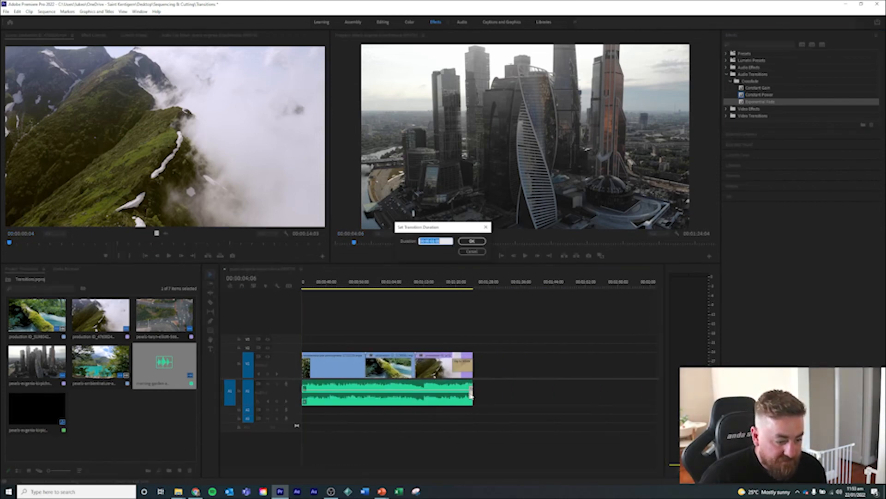
left_click(475, 252)
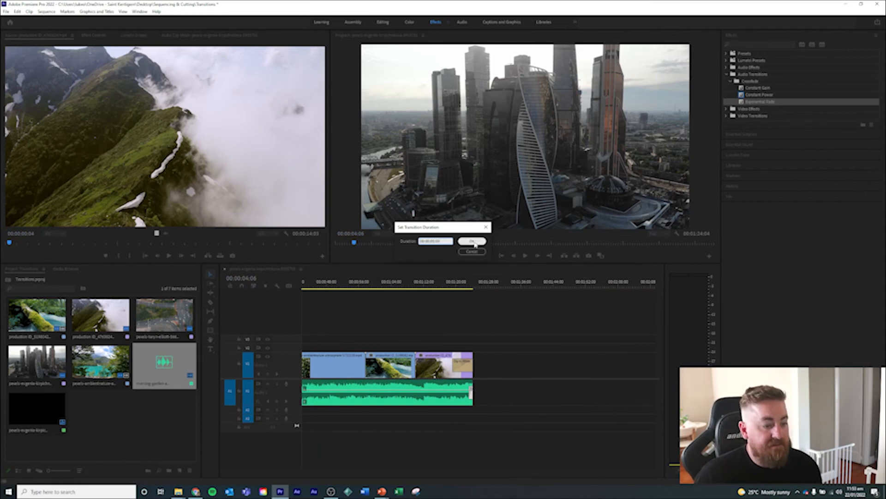
left_click(474, 242)
- Play the final mountain clip through to the sequence end and replay the sequence opening to review the fades
left_click_drag(418, 284, 417, 287)
key("space")
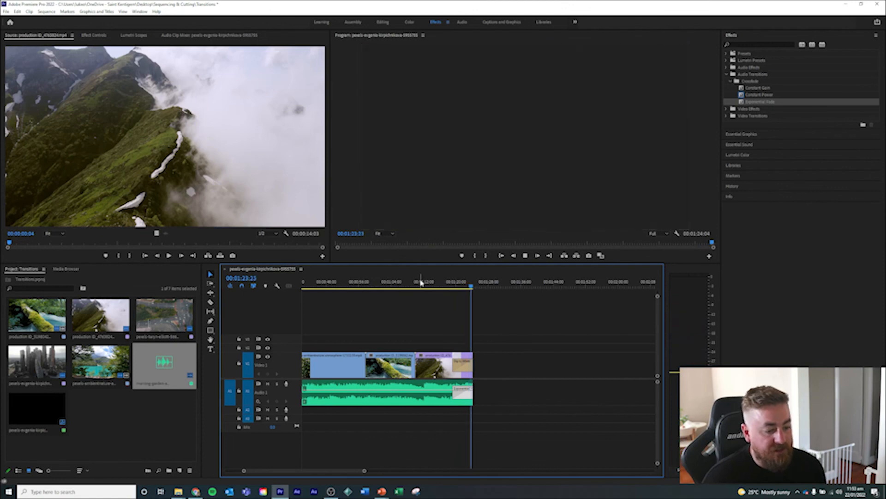
key("space")
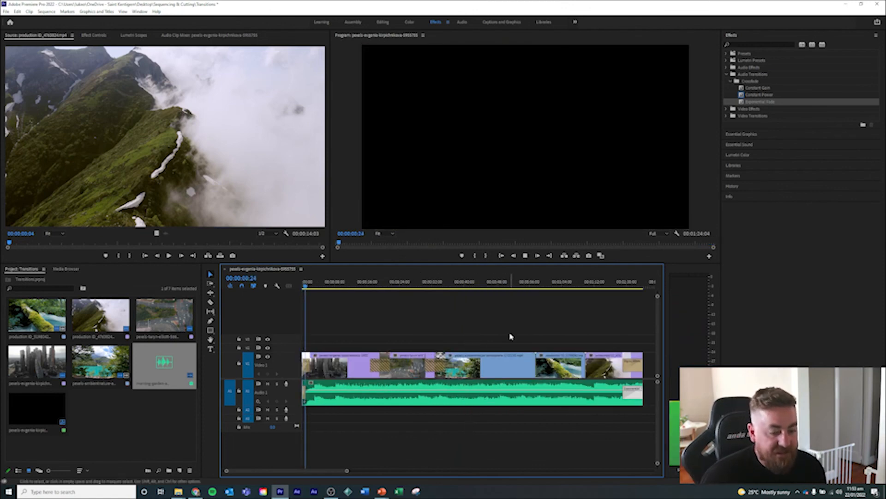
key("space")
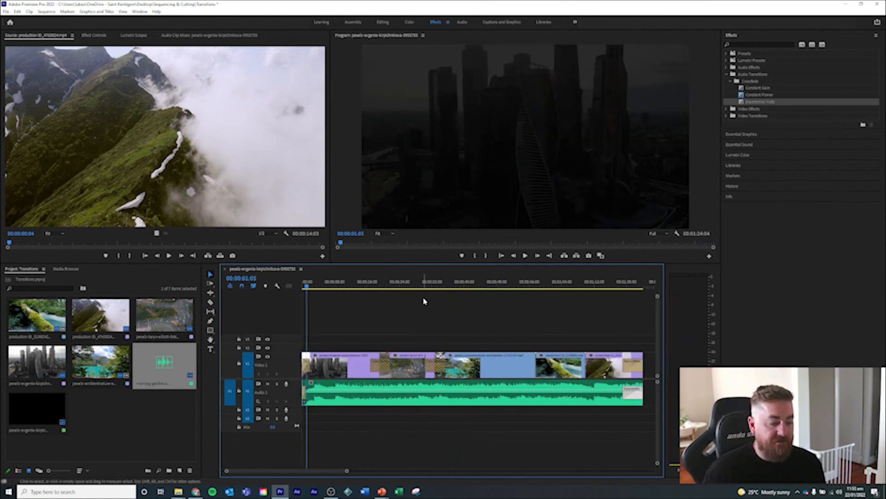